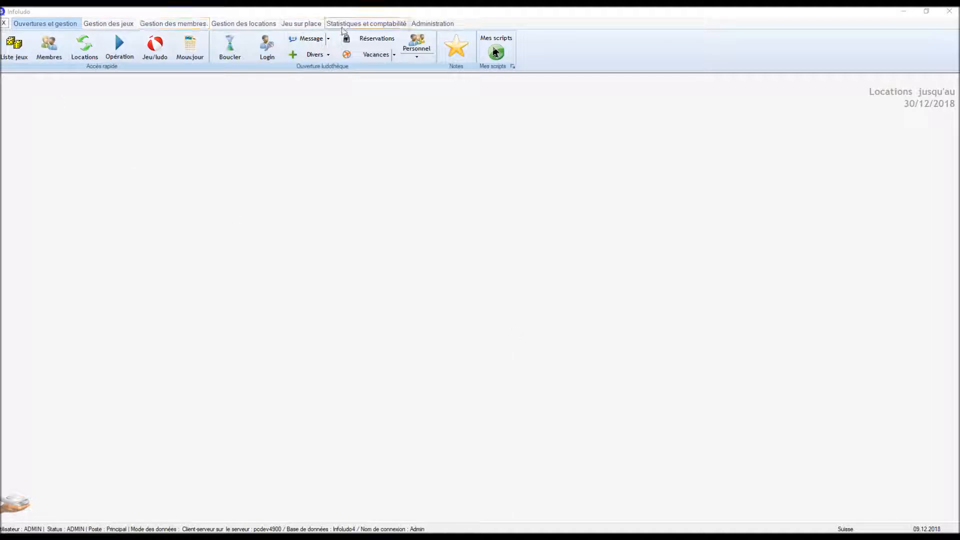
In Infoludo's software preferences, set the server user to Ludo and enter its server password
click(434, 26)
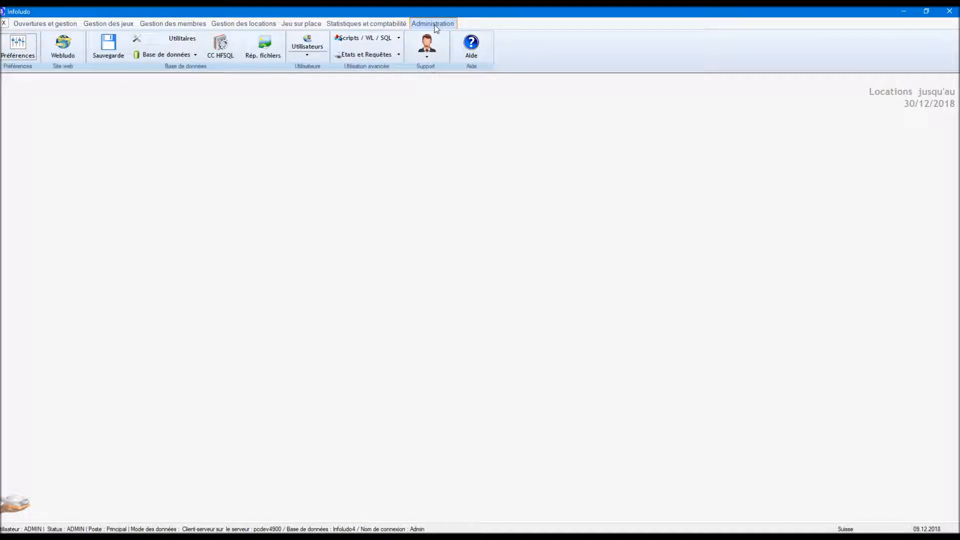
click(15, 49)
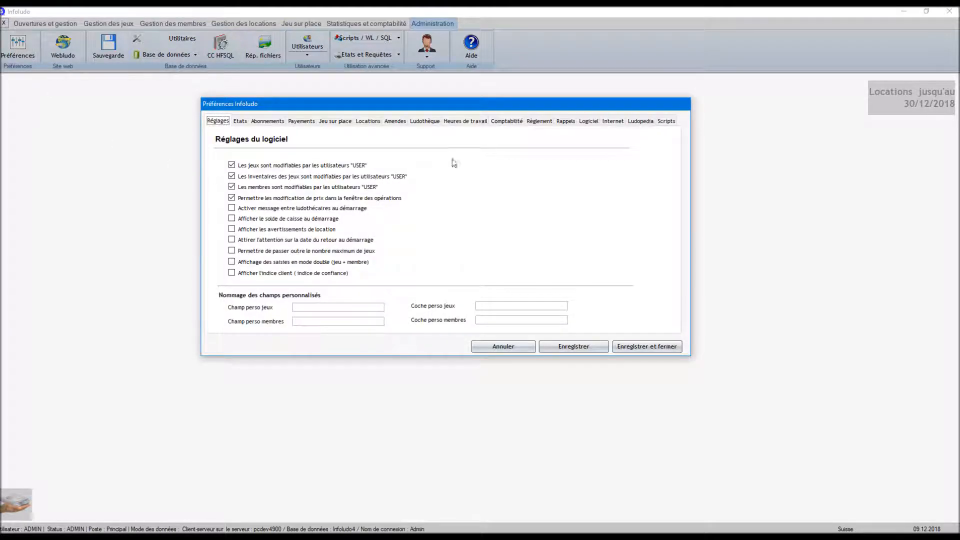
click(590, 123)
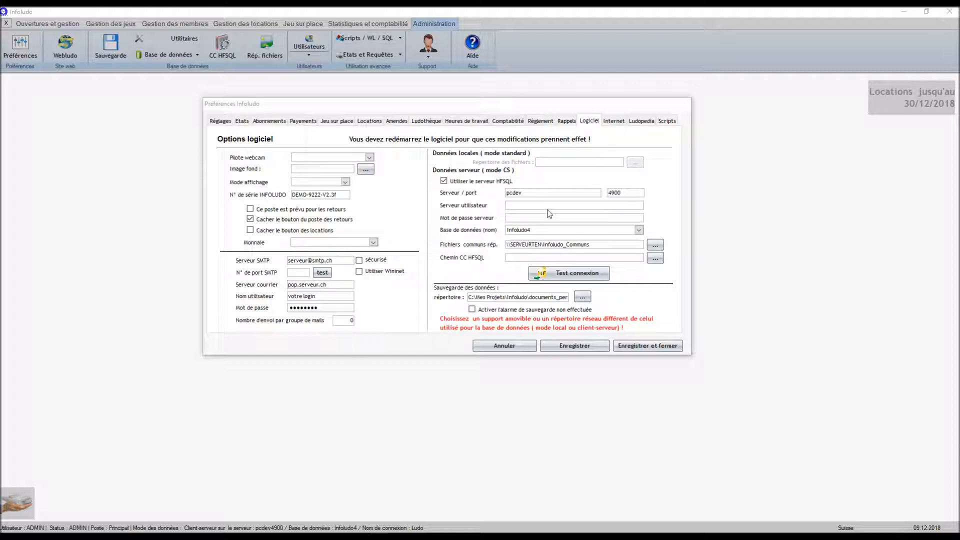
click(516, 205)
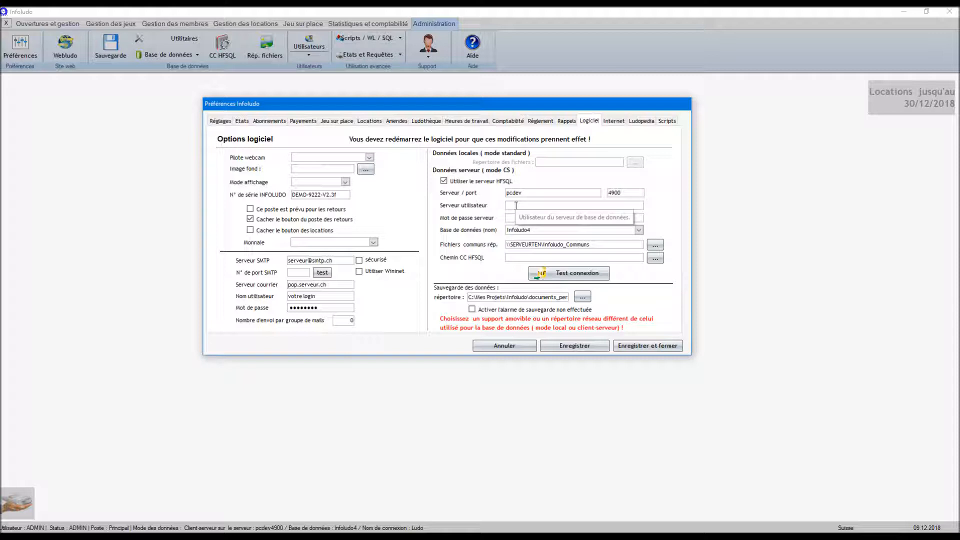
text(Ludo)
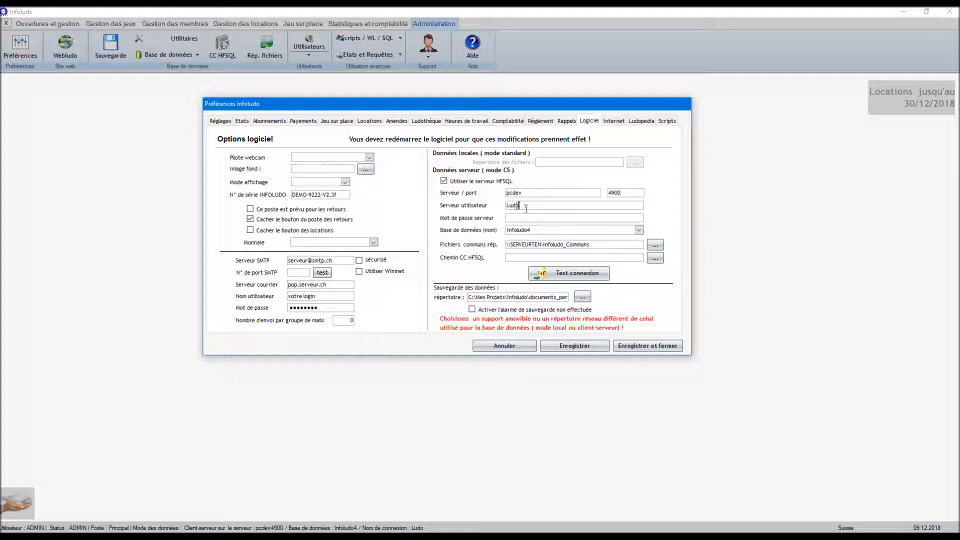
click(527, 218)
text(••••)
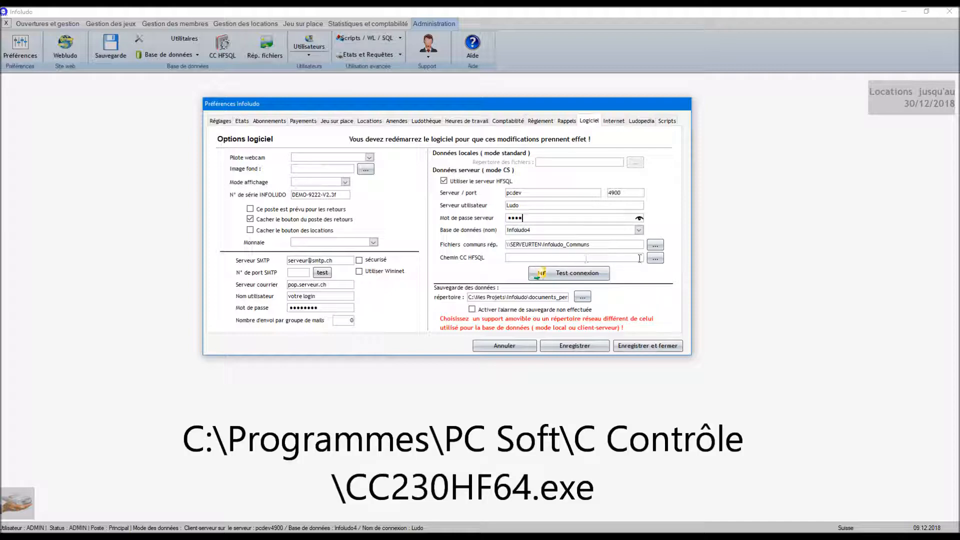
Set the HFSQL Control Center path to CC230HF64.exe and save the preferences
click(655, 258)
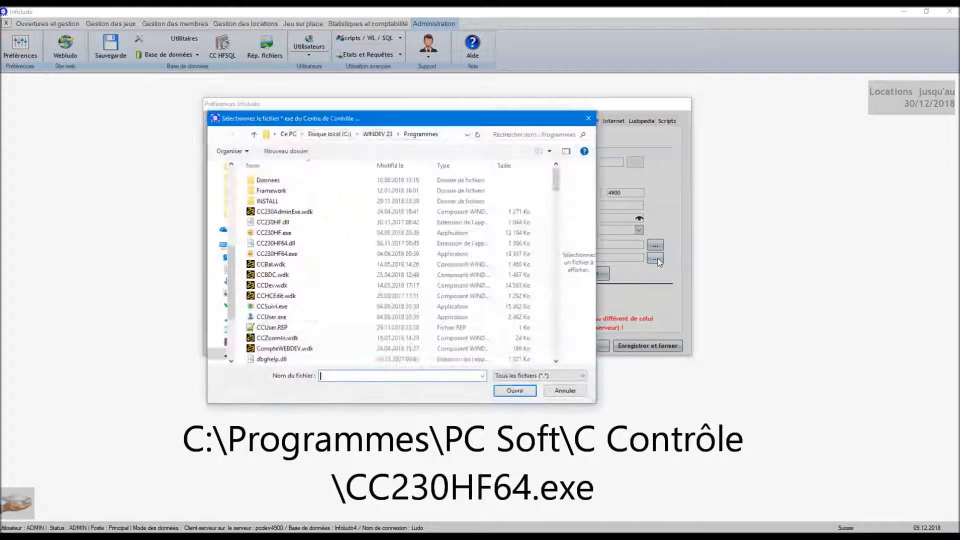
click(281, 255)
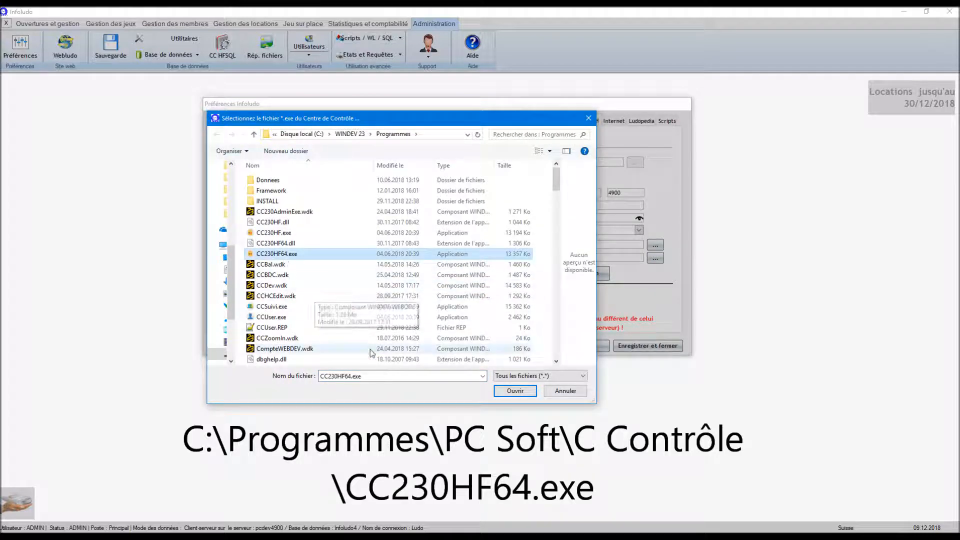
click(515, 391)
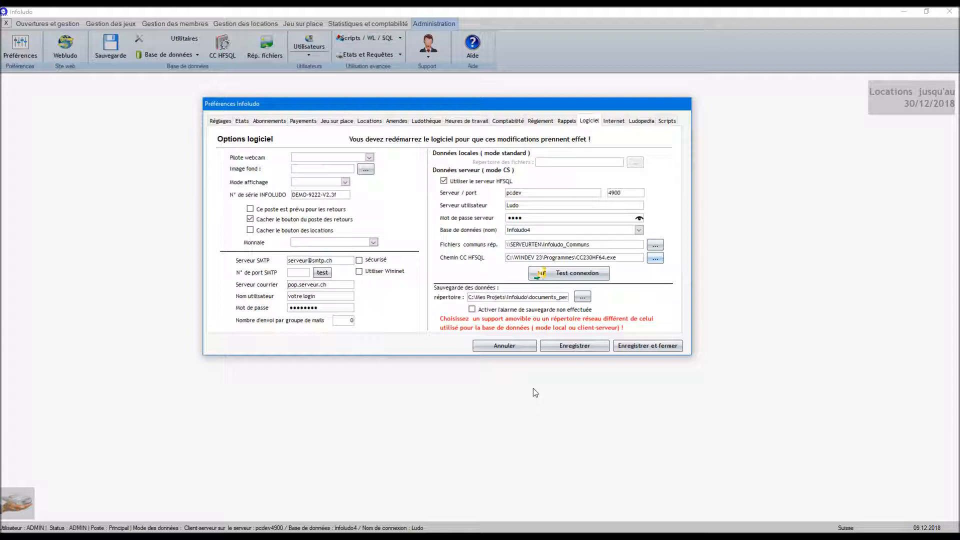
click(656, 345)
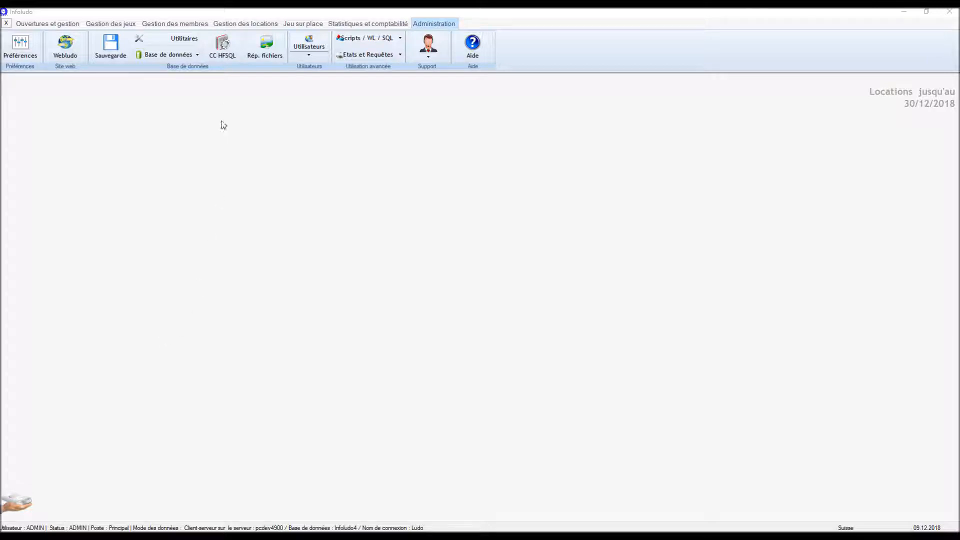
Launch HFSQL Control Center and connect to server PCDEV on port 4900 as Admin
click(222, 54)
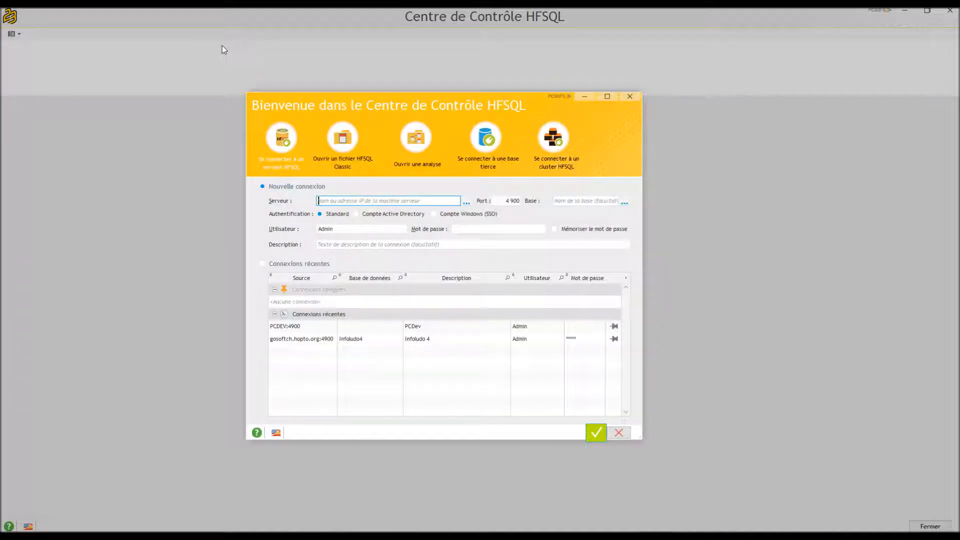
click(323, 201)
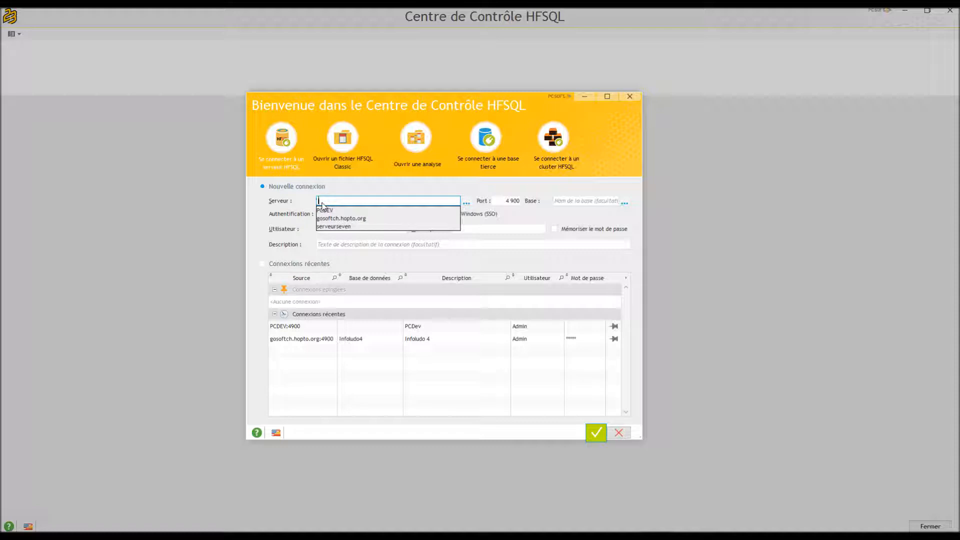
text(PCDEV)
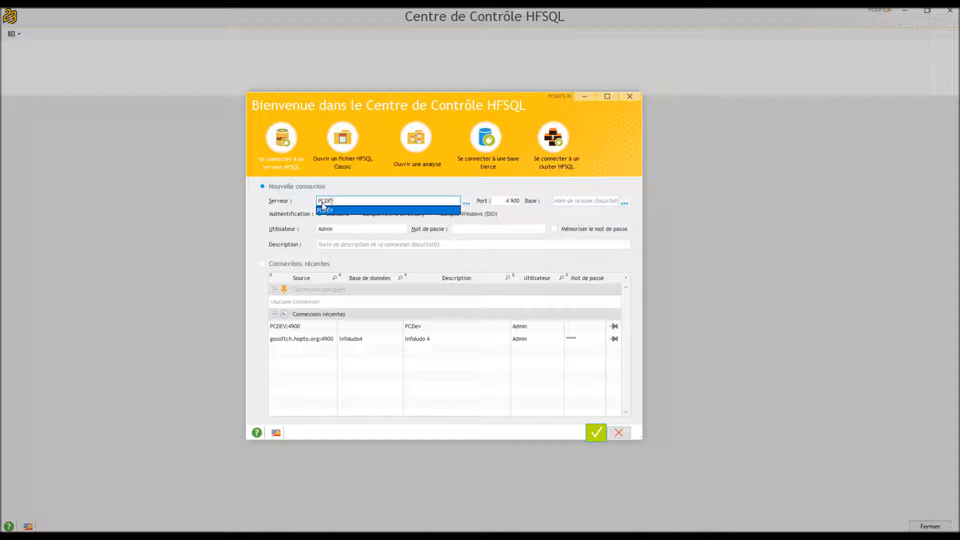
key(Tab)
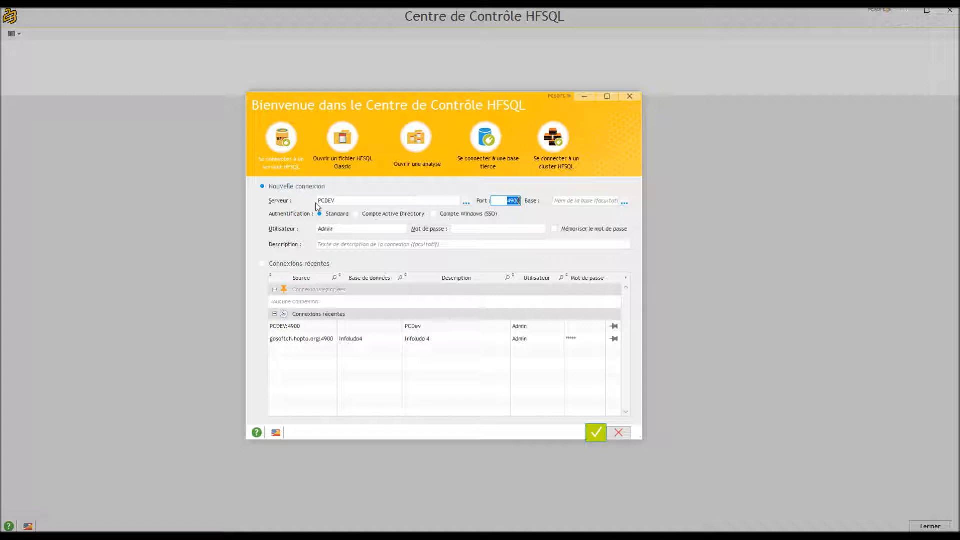
key(Tab)
double_click(379, 228)
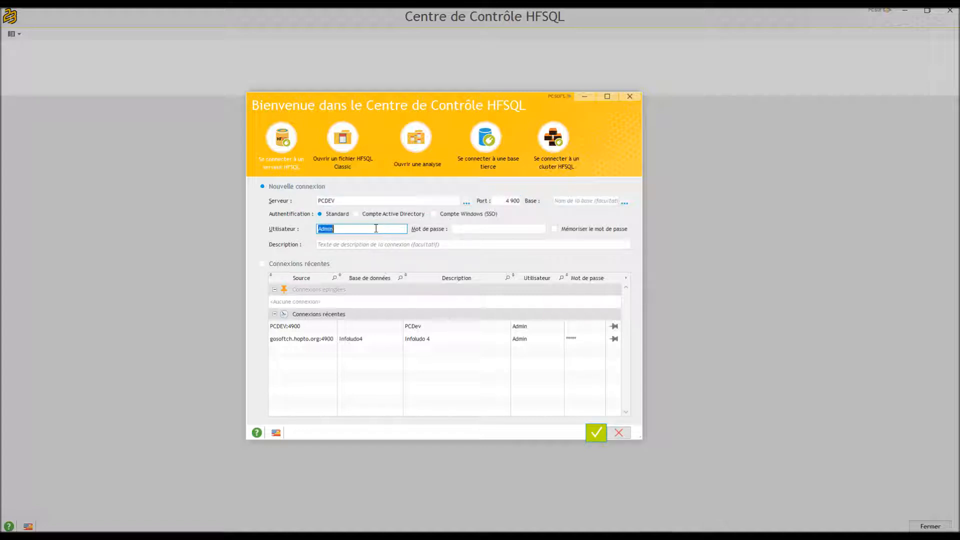
text(Admin)
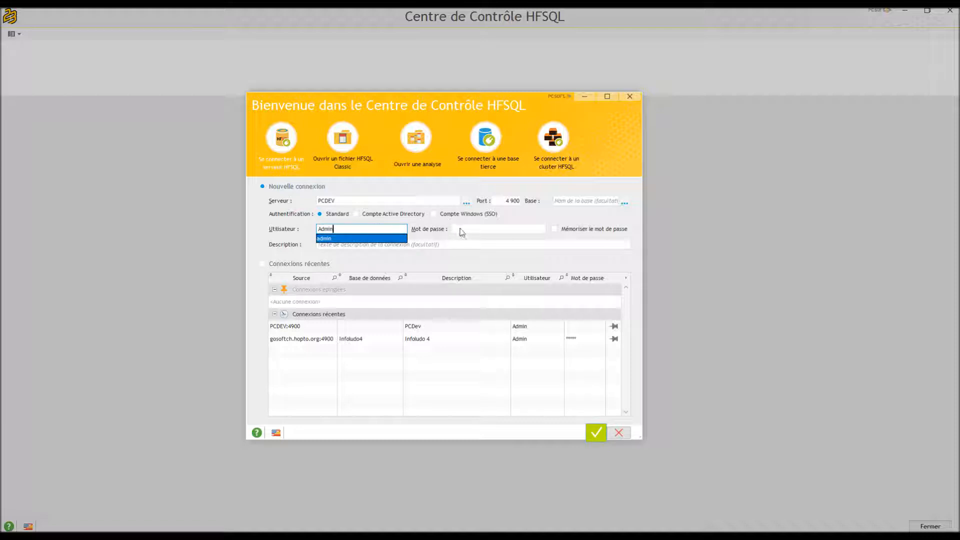
key(Escape)
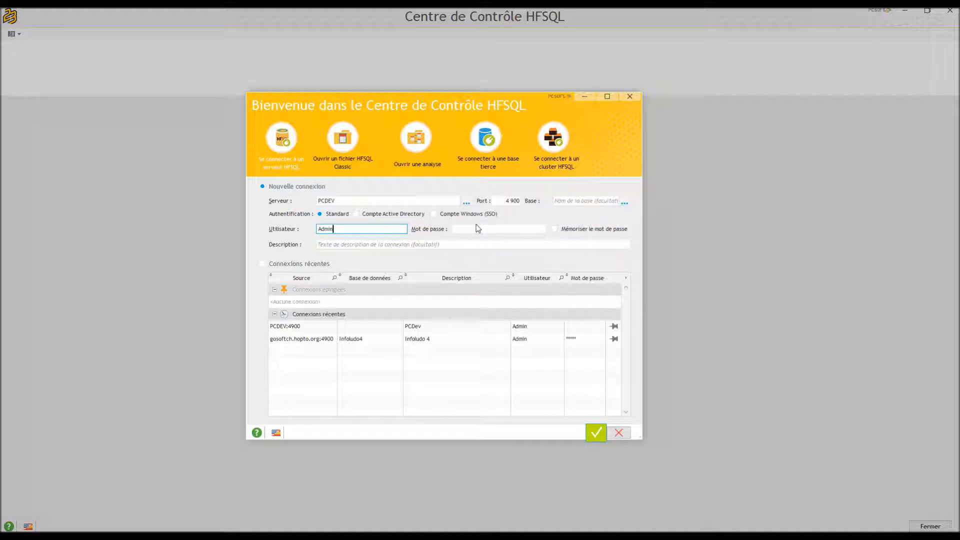
click(596, 436)
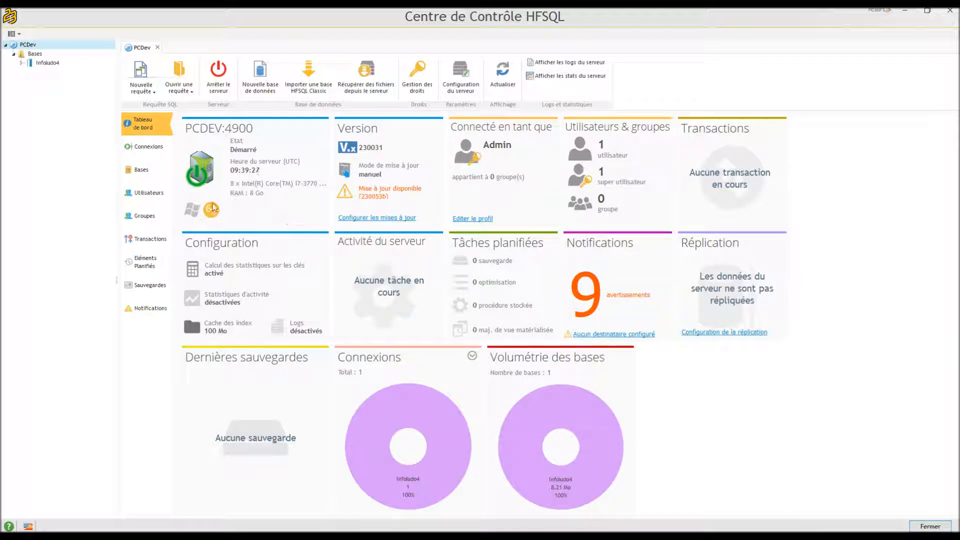
Replace the Admin user's password with a new one, confirm it, and save
click(134, 195)
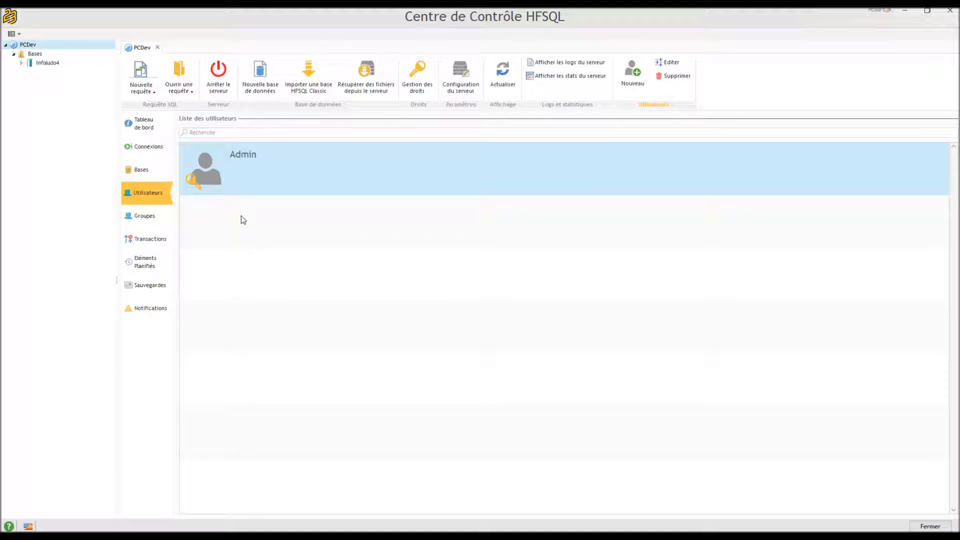
double_click(211, 167)
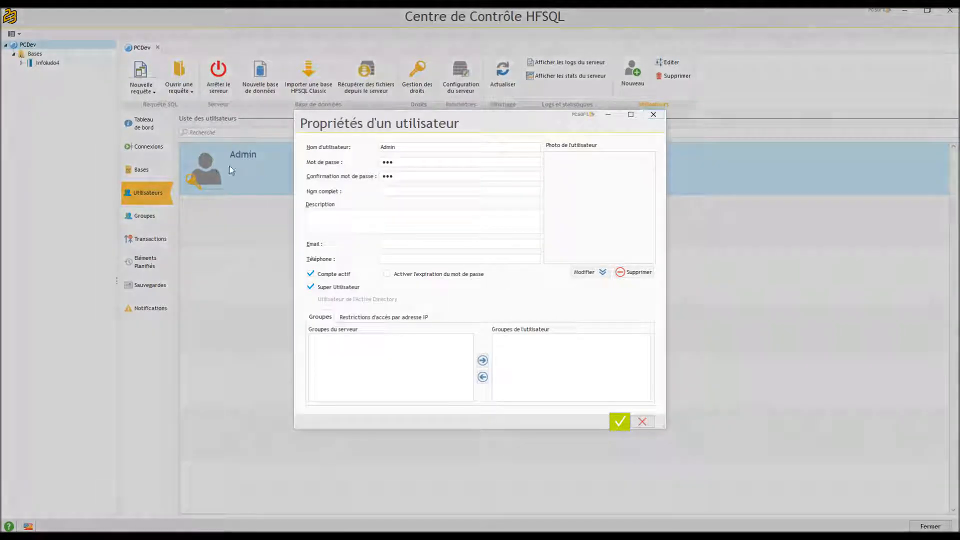
click(411, 166)
double_click(412, 164)
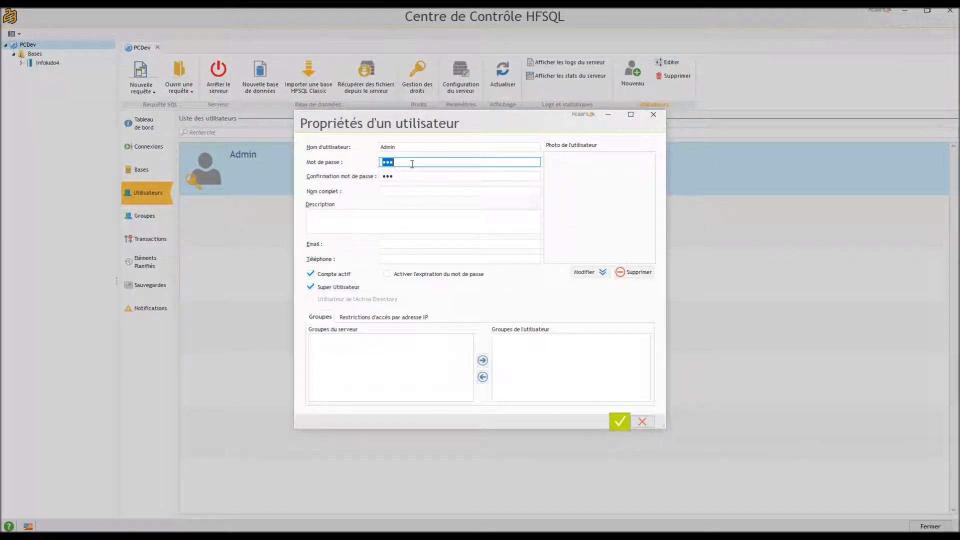
key(BackSpace)
text(•••••)
key(Tab)
text(•••)
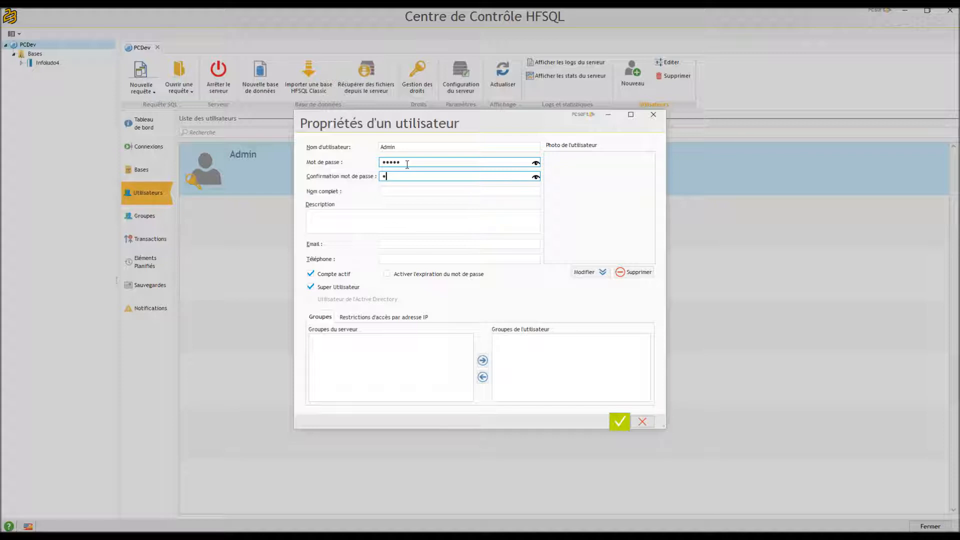
text(••)
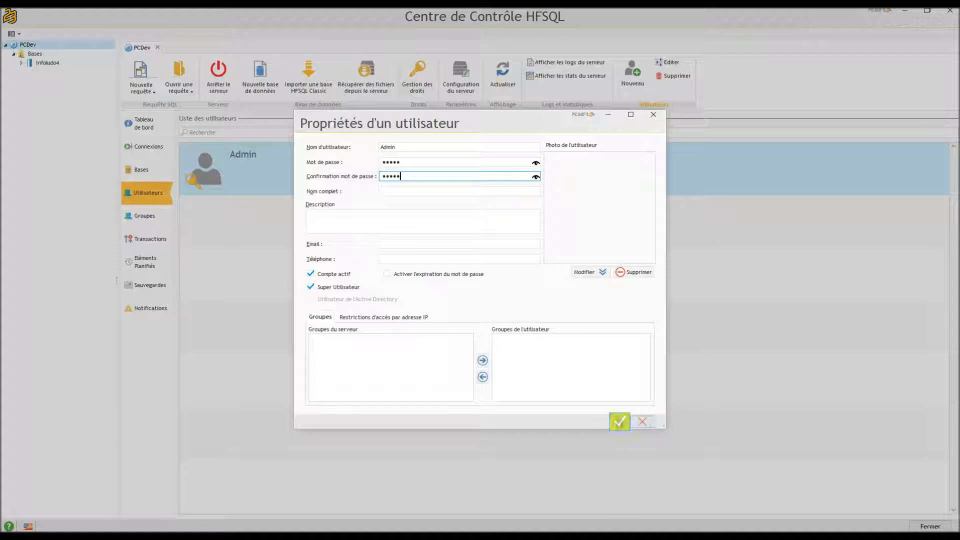
click(619, 422)
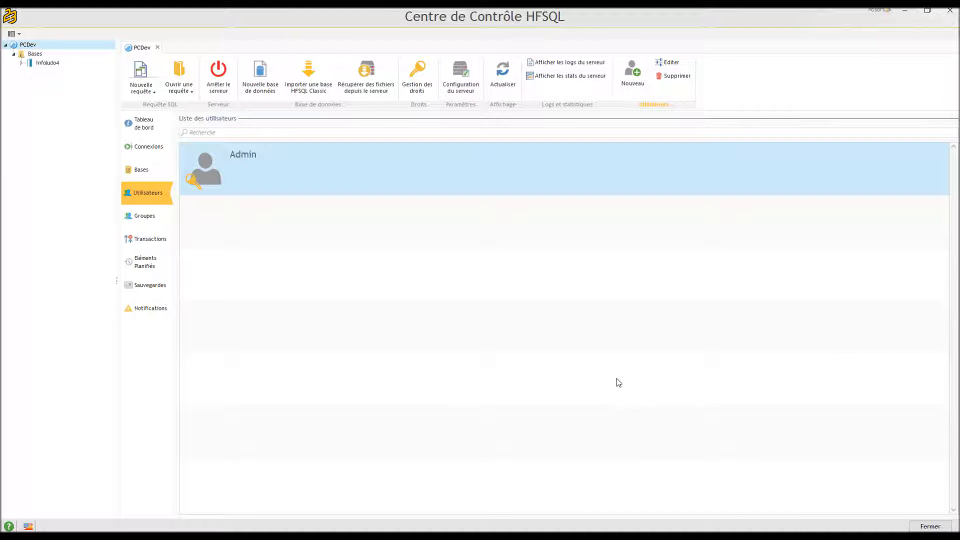
Add a new server user named Ludo, entering its password and confirmation
click(637, 70)
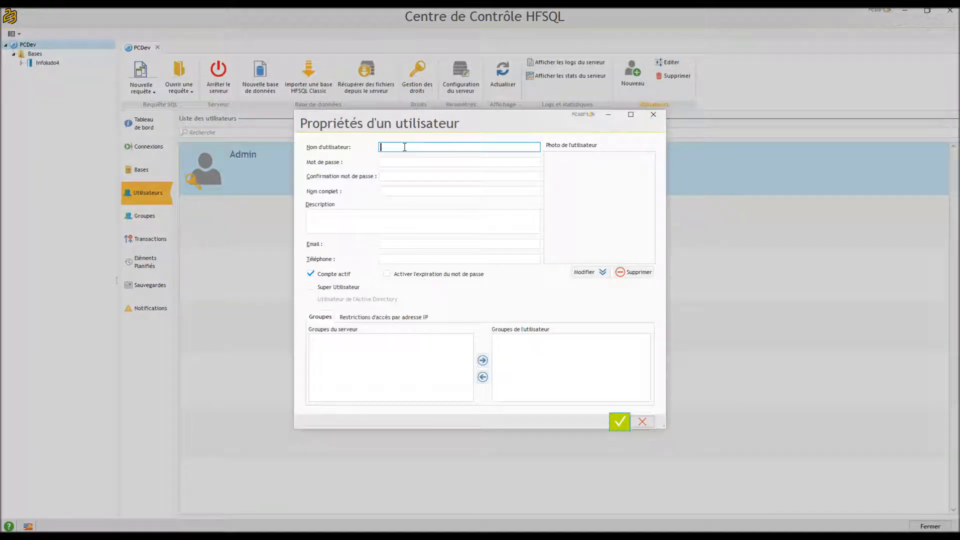
text(Ludo)
key(Tab)
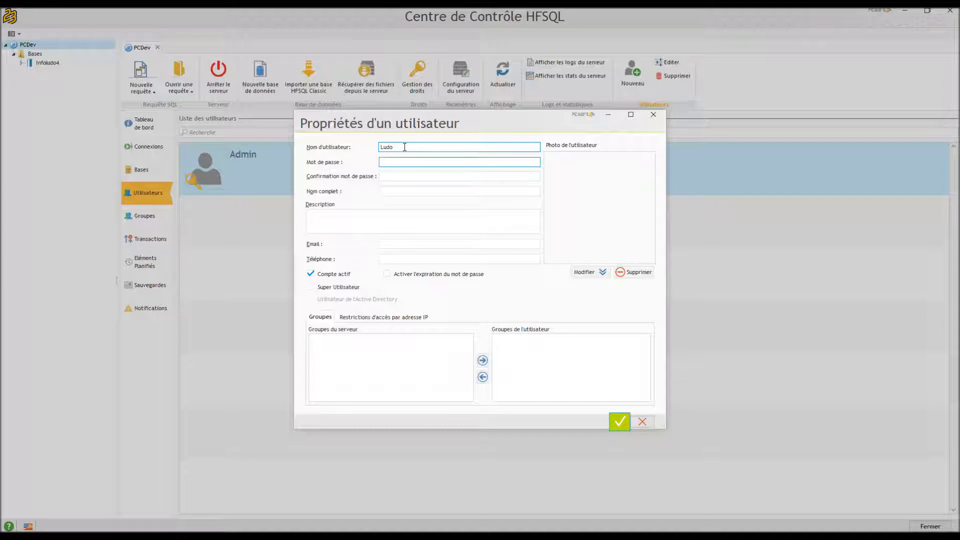
text(ludo)
key(Tab)
text(1234)
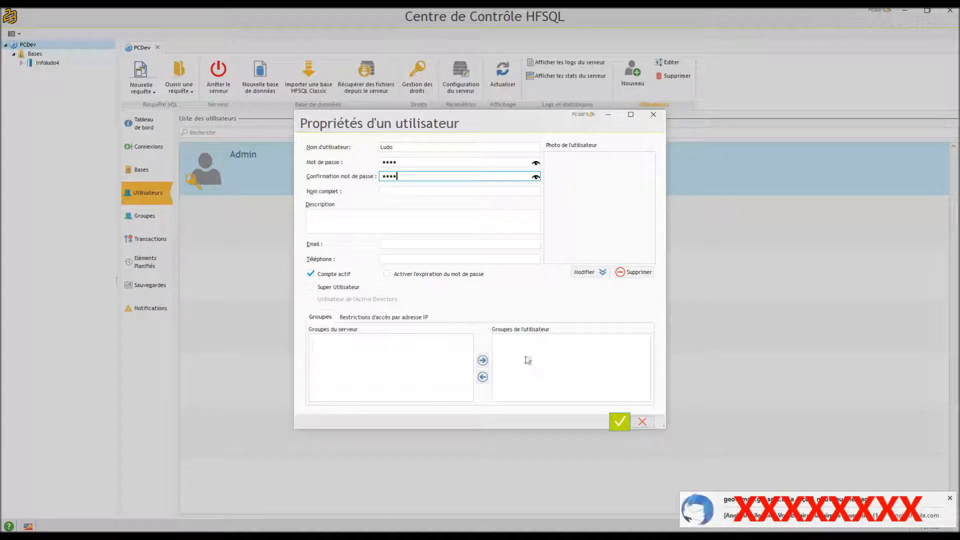
click(623, 424)
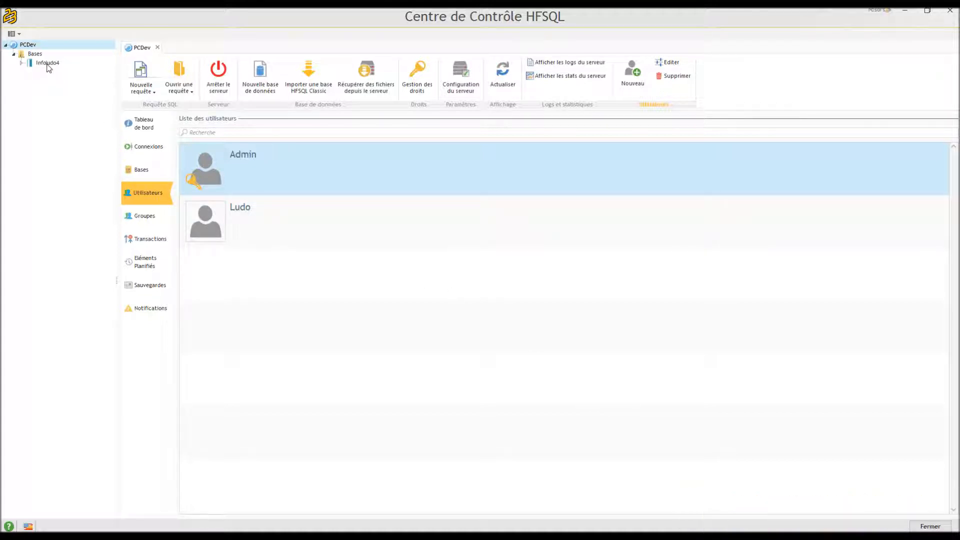
Copy Admin's memorized rights on Infoludo4 onto user Ludo and validate them
right_click(48, 66)
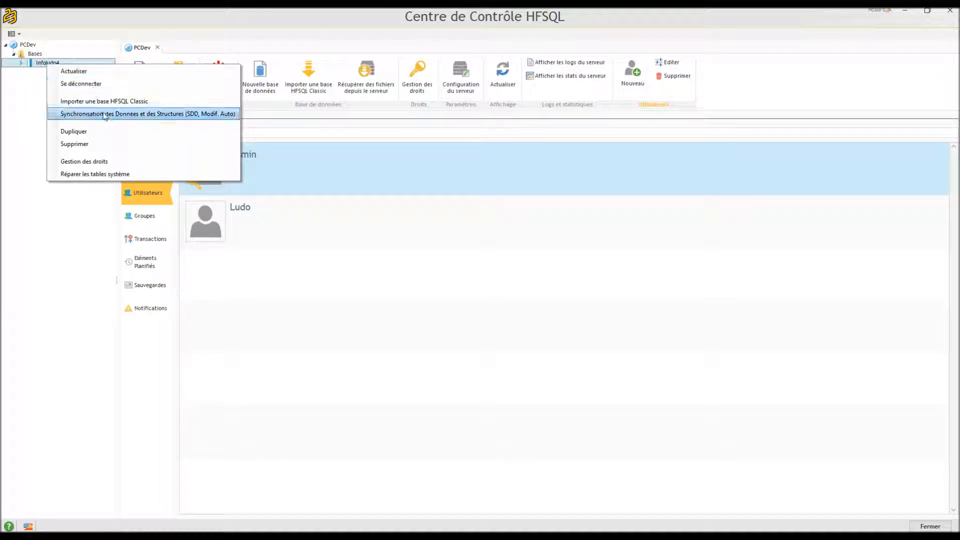
click(119, 165)
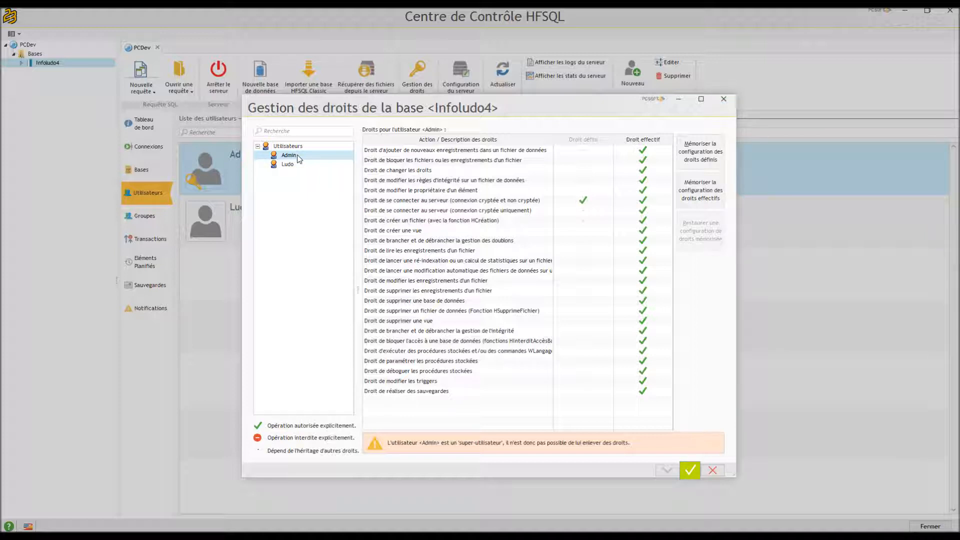
click(699, 194)
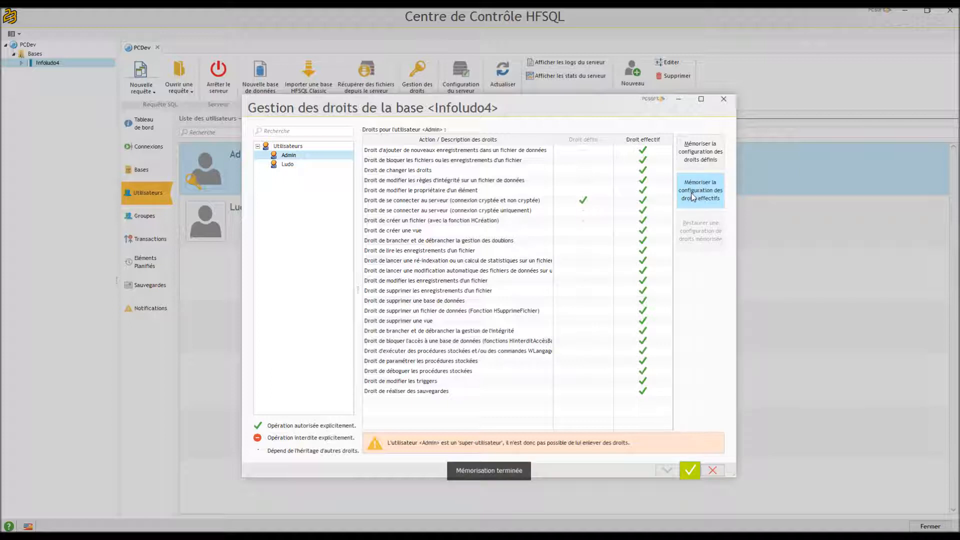
click(287, 165)
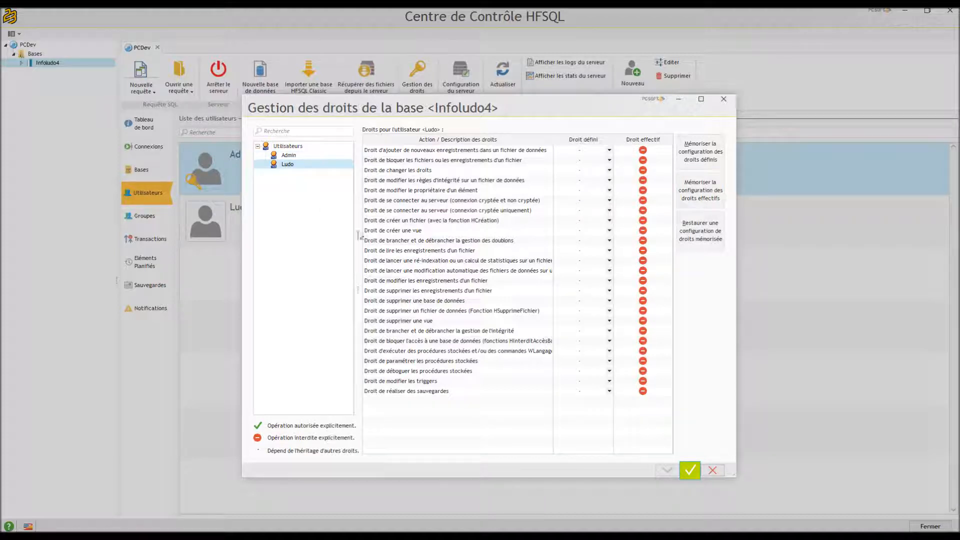
click(705, 232)
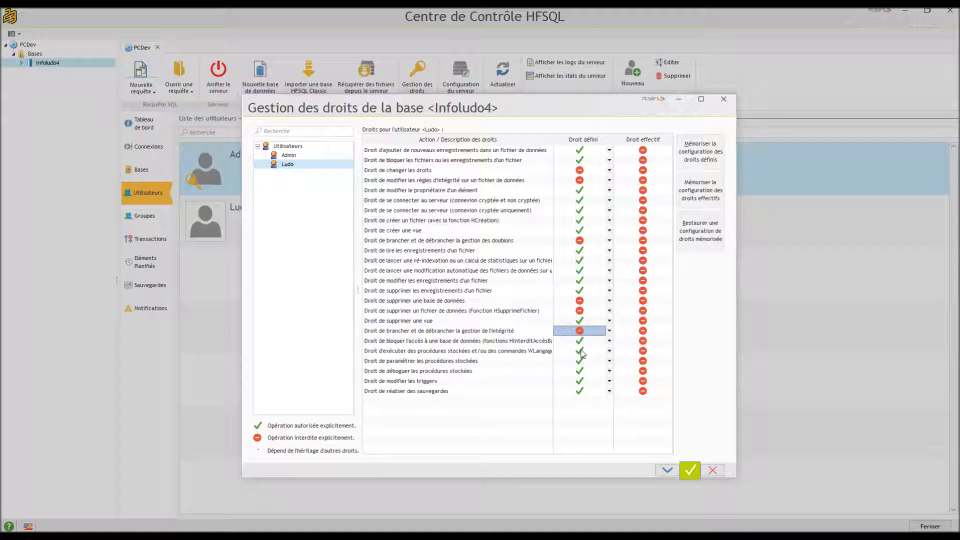
click(696, 476)
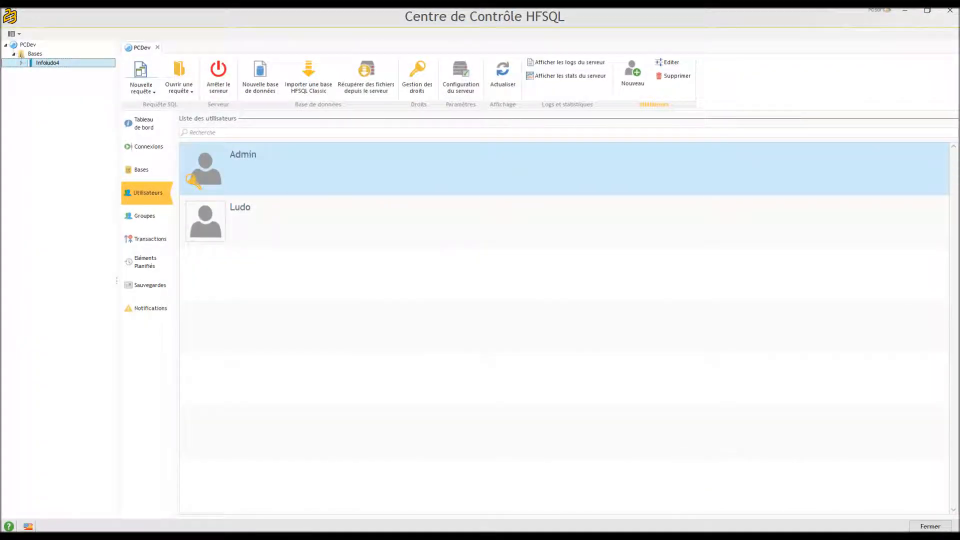
Exit HFSQL Control Center to return to the Infoludo window
click(286, 537)
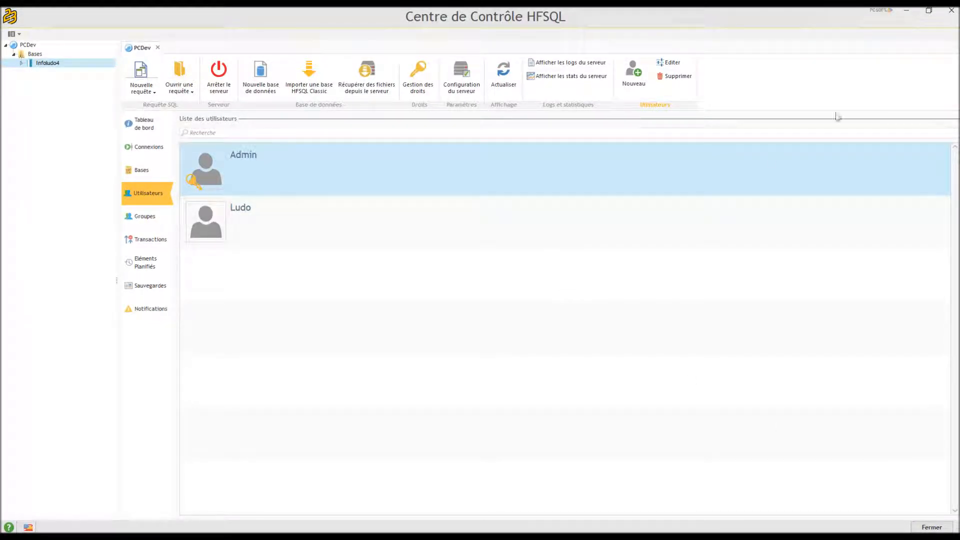
click(951, 14)
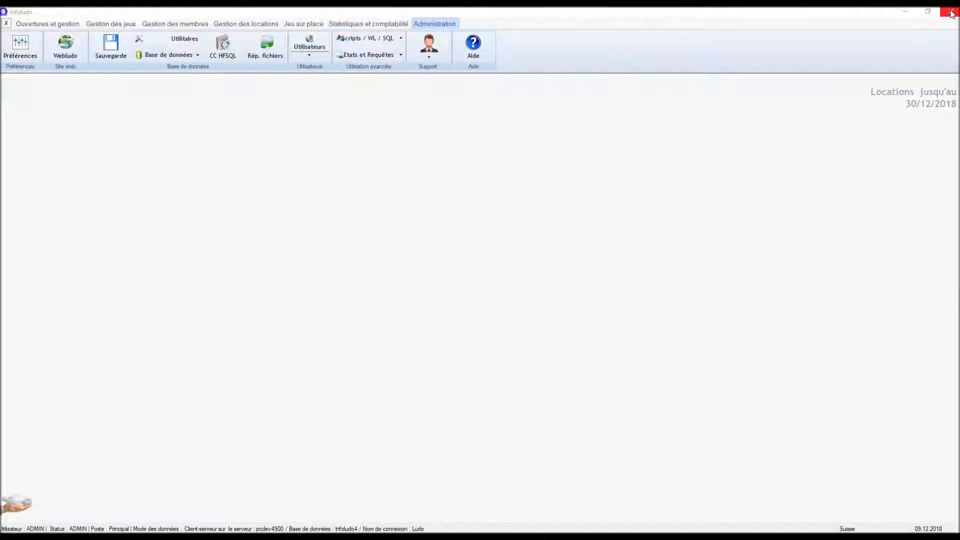